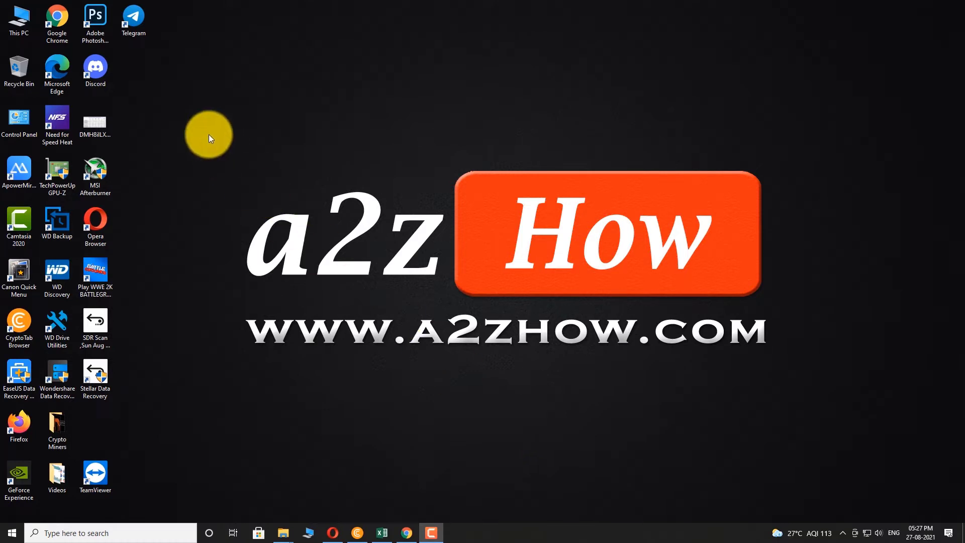
- Launch Chrome, load Google Accounts and start a personal 'For myself' account sign-up
double_click(57, 20)
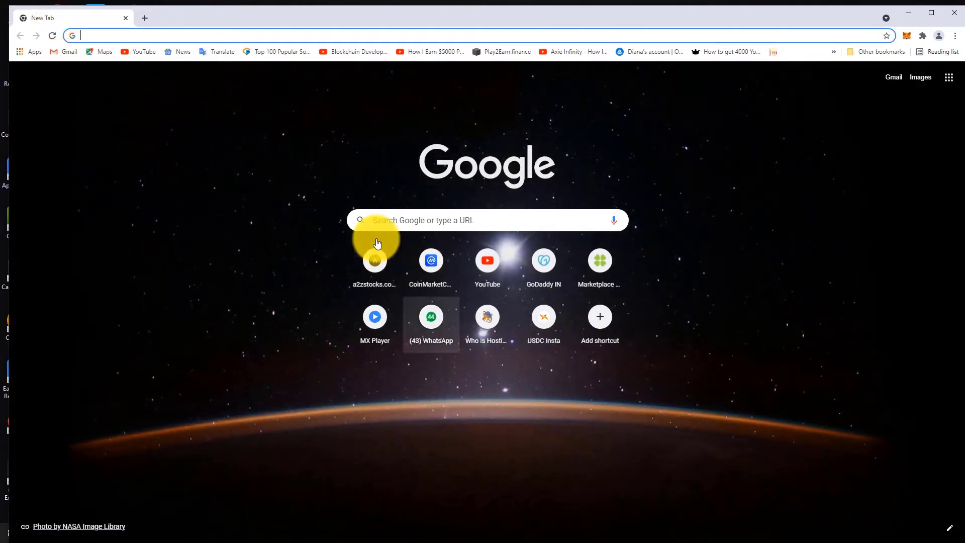
key(ctrl+v)
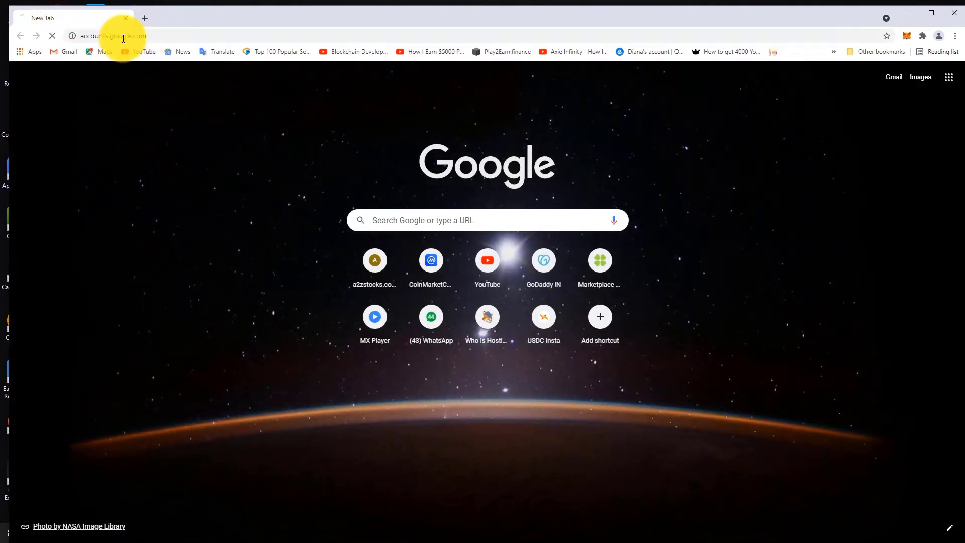
key(Return)
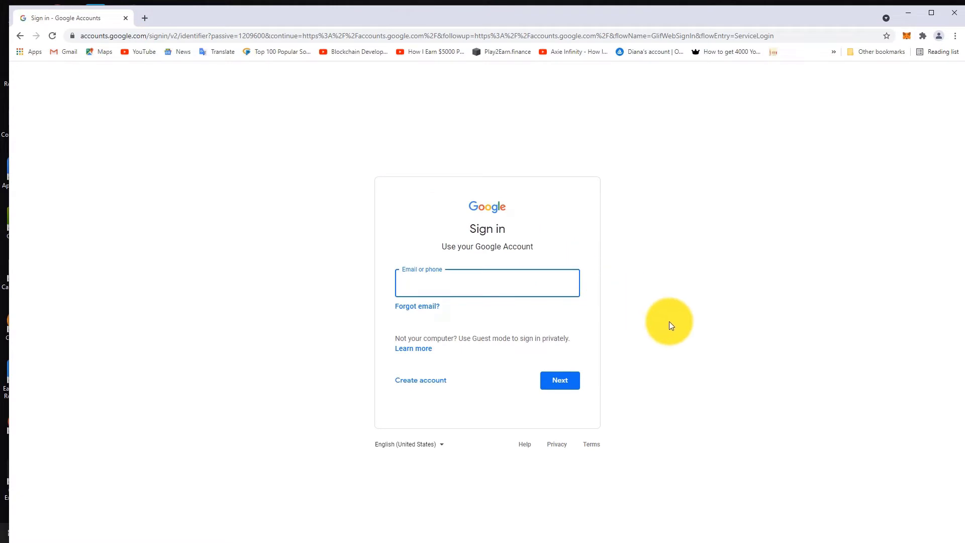
click(410, 382)
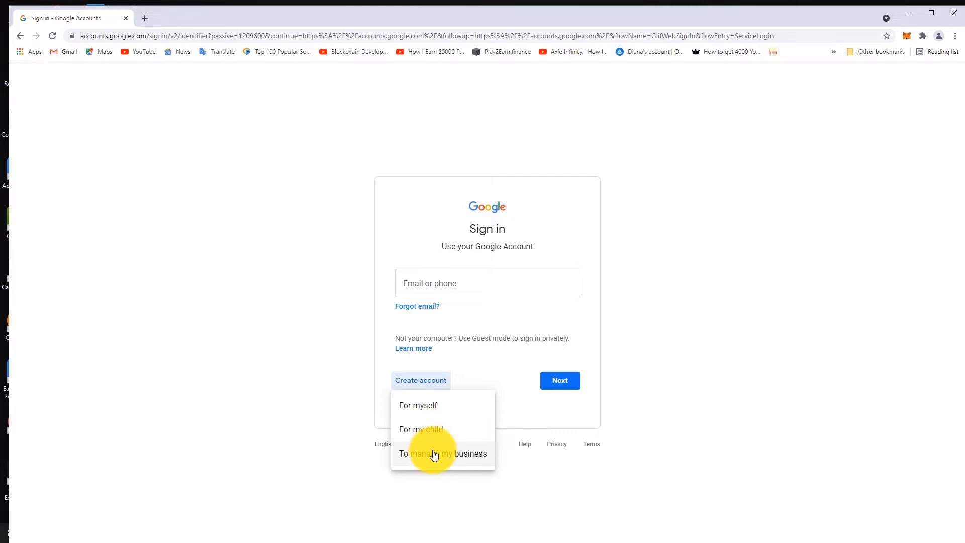
click(420, 406)
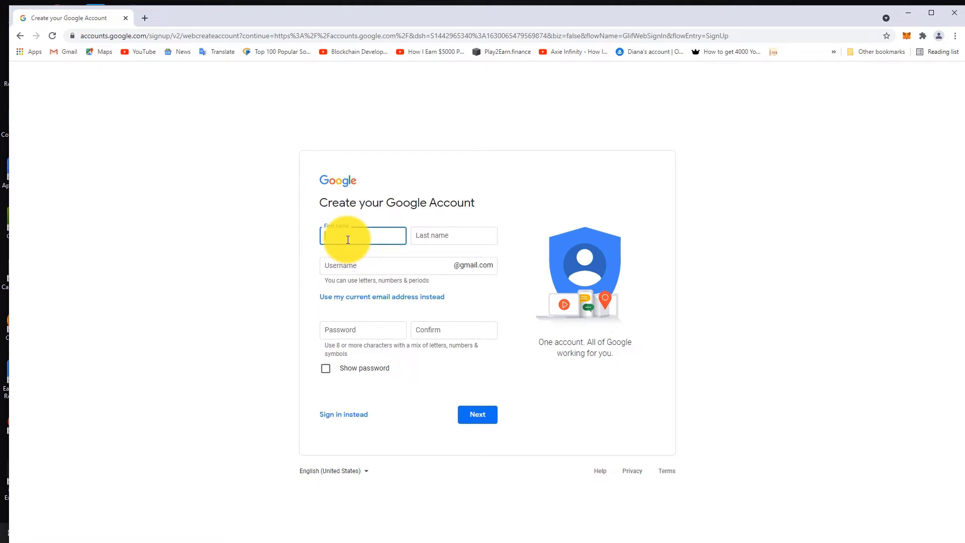
key(Tab)
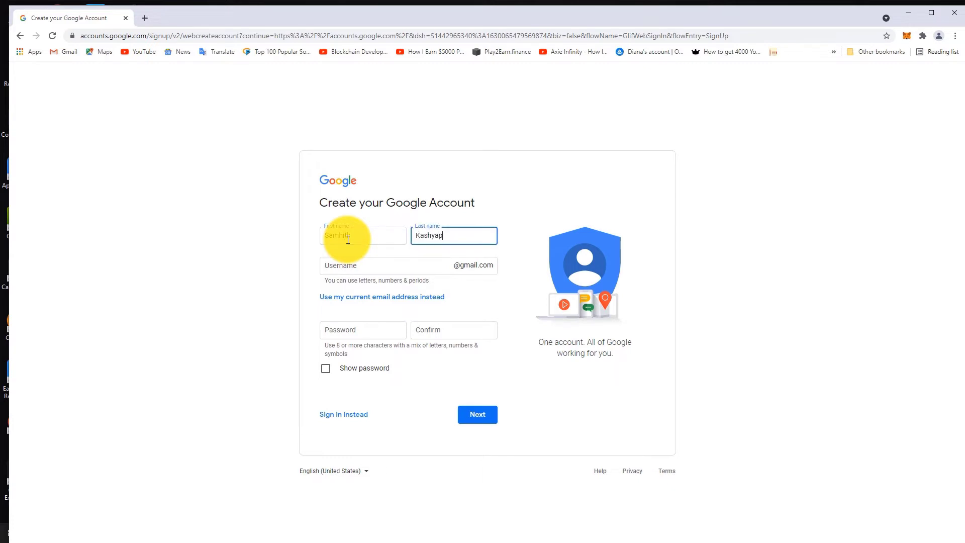
key(Tab)
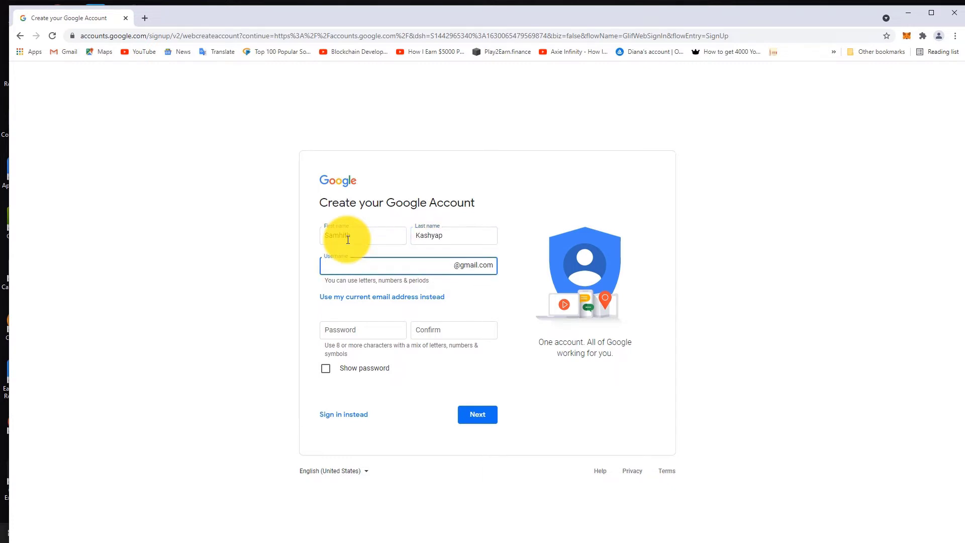
click(460, 288)
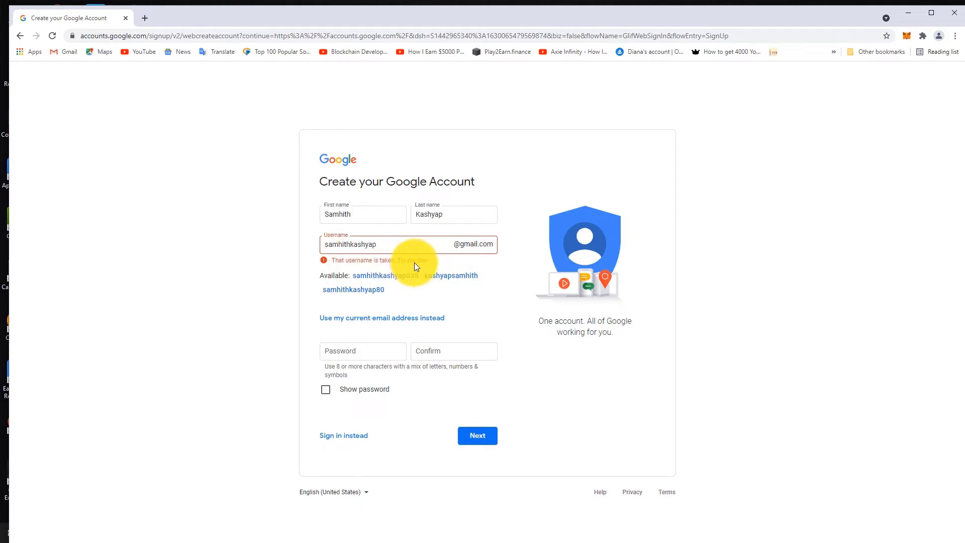
click(391, 246)
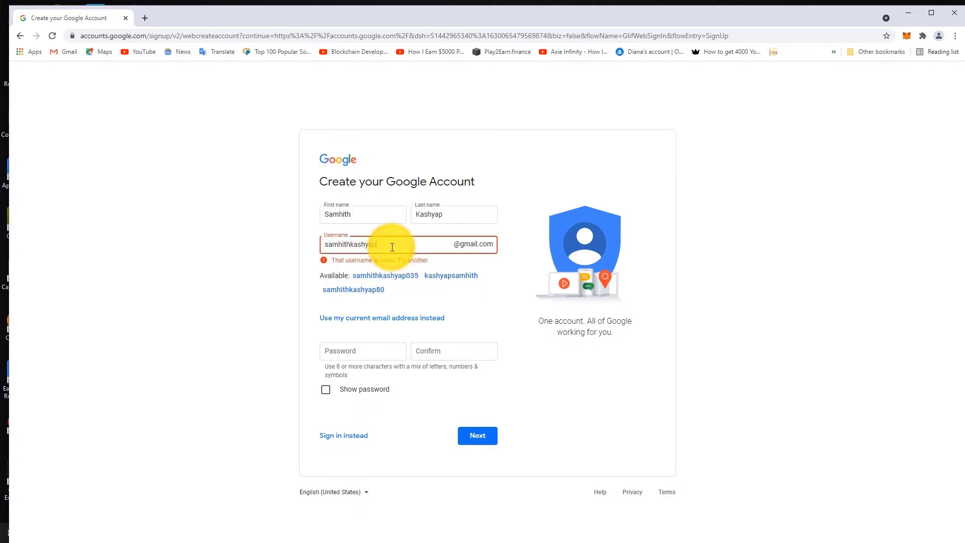
text(201)
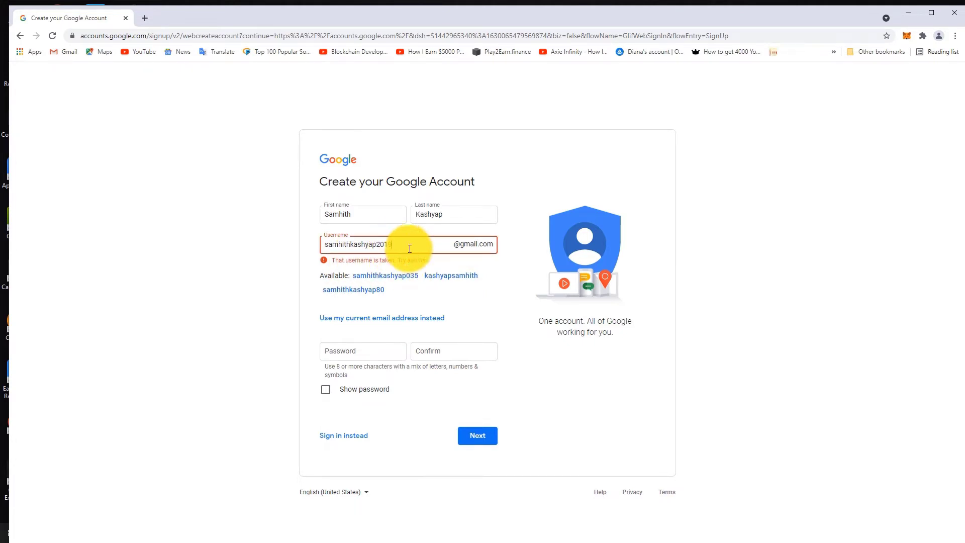
text(9)
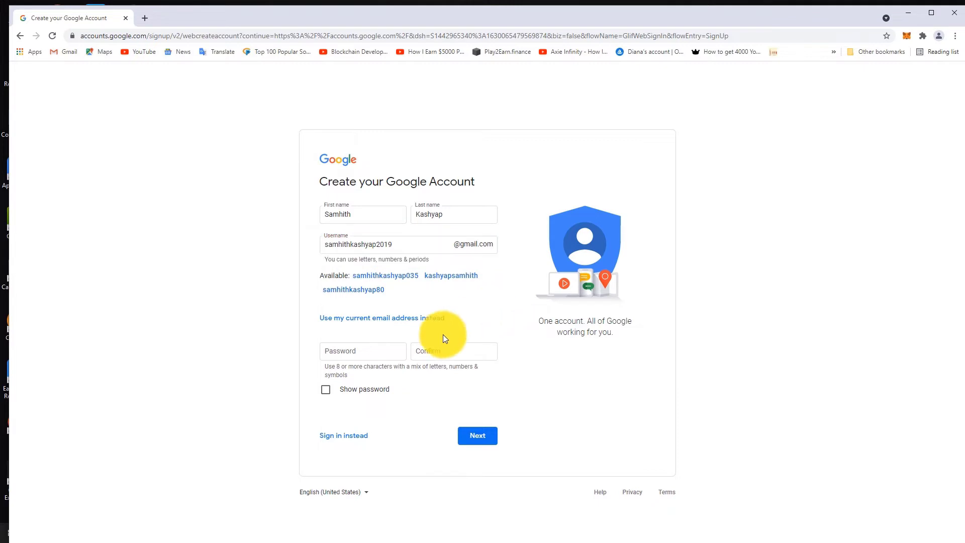
- Paste the account password into both password fields and submit the form
click(367, 351)
key(ctrl+v)
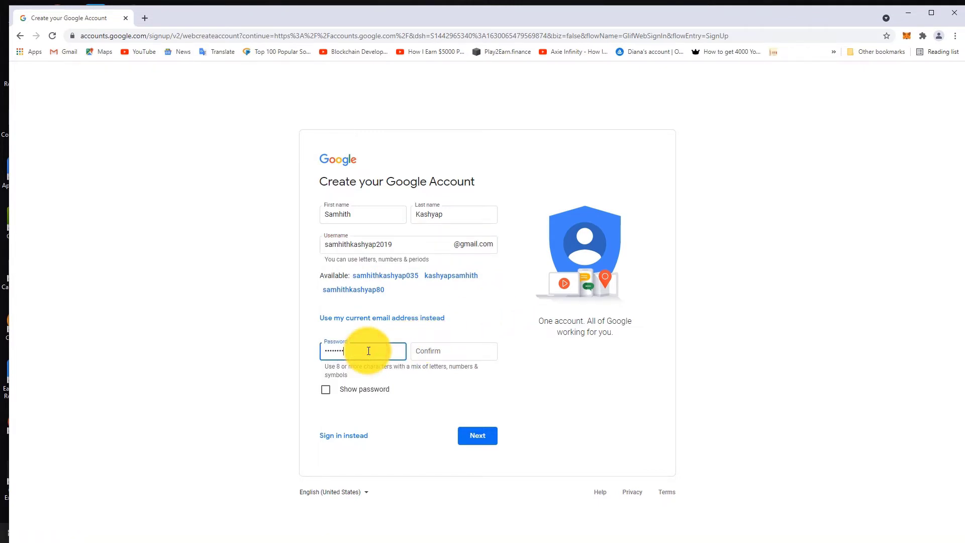
key(Tab)
key(ctrl+v)
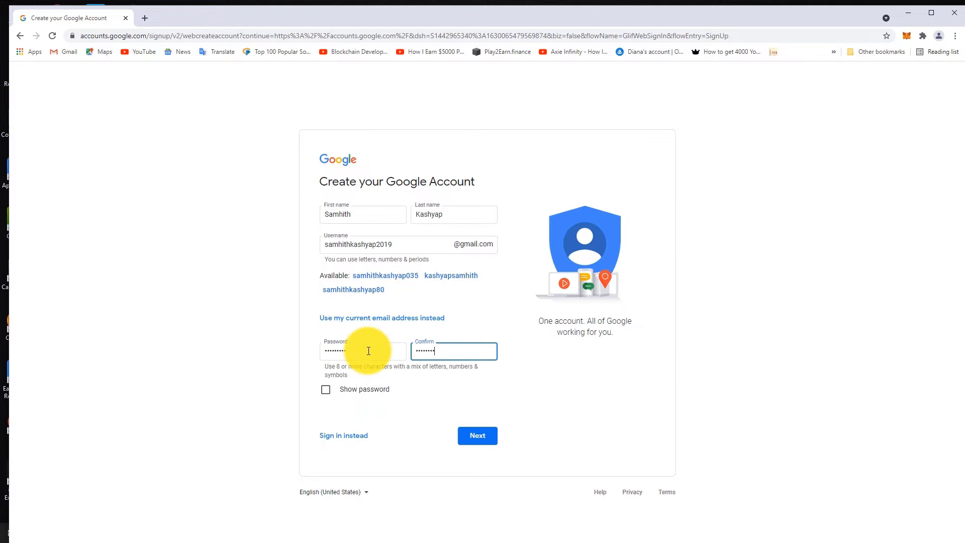
click(480, 437)
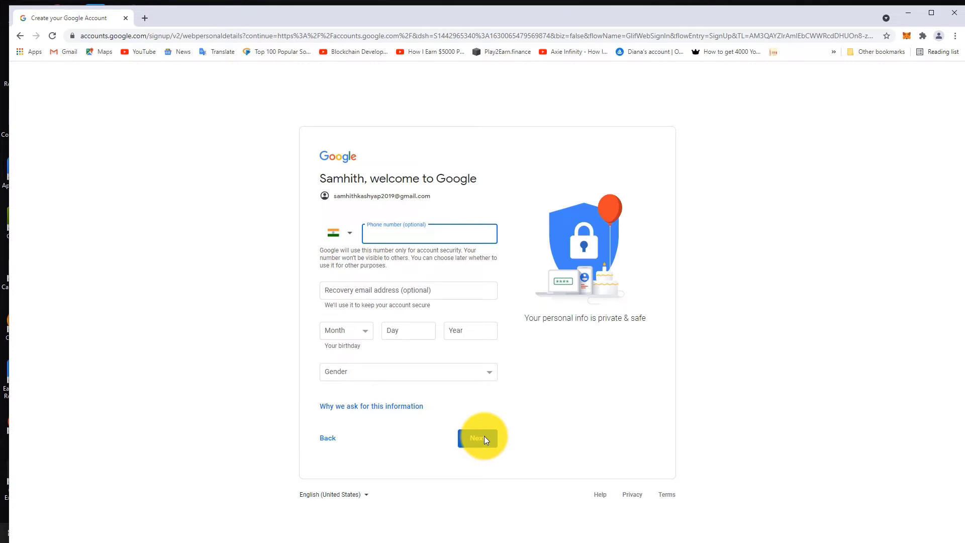
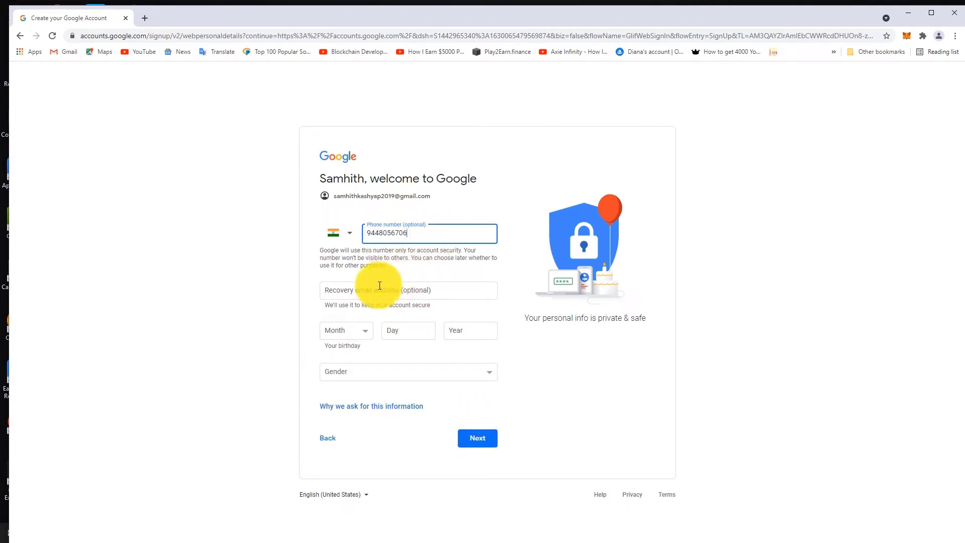
click(357, 290)
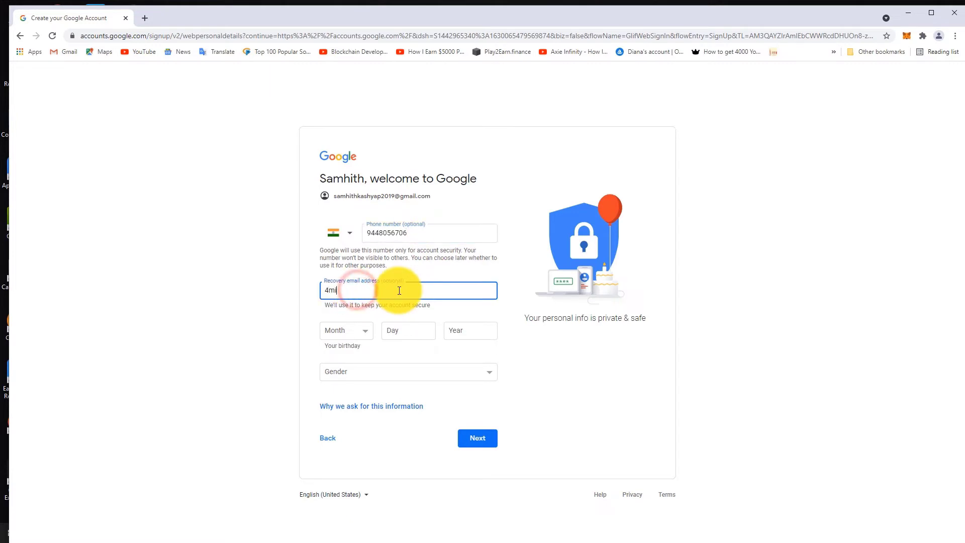
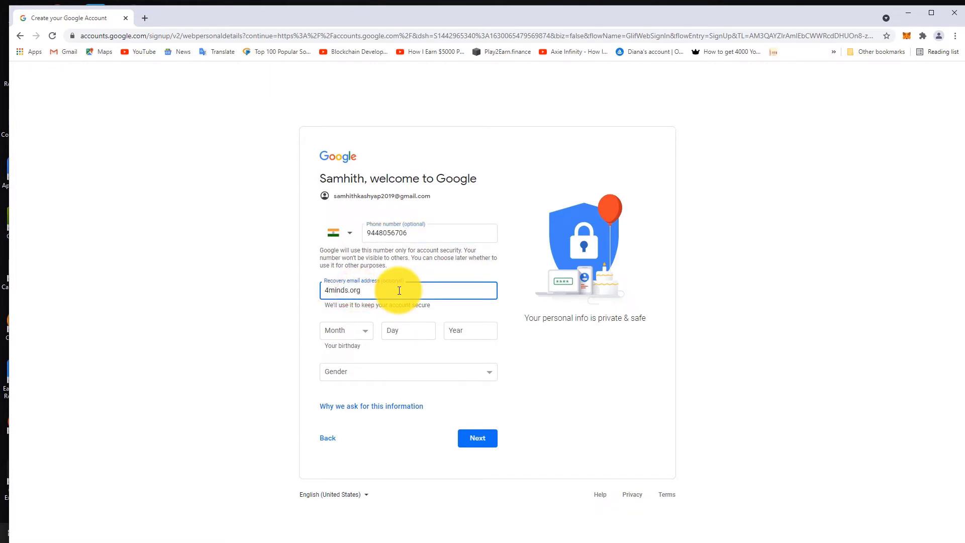
key(Tab)
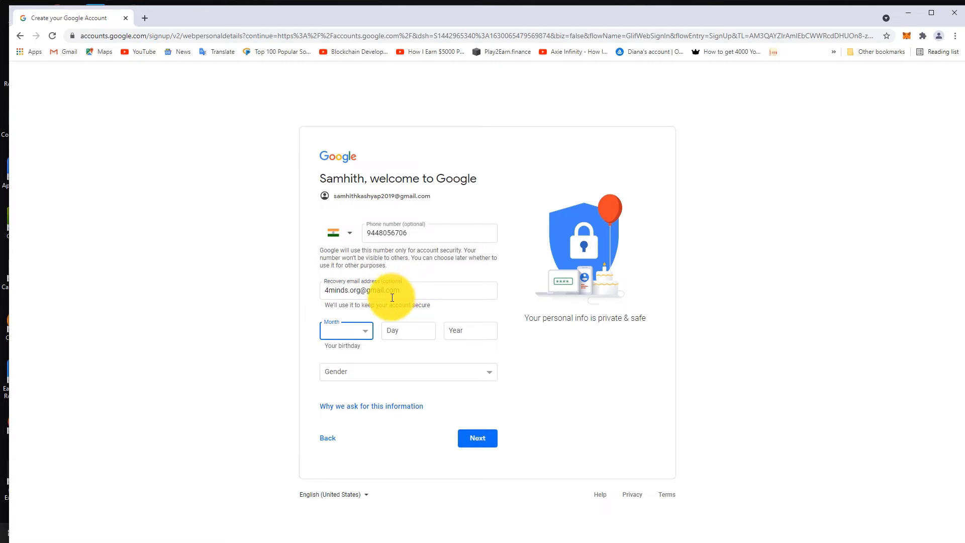
click(364, 330)
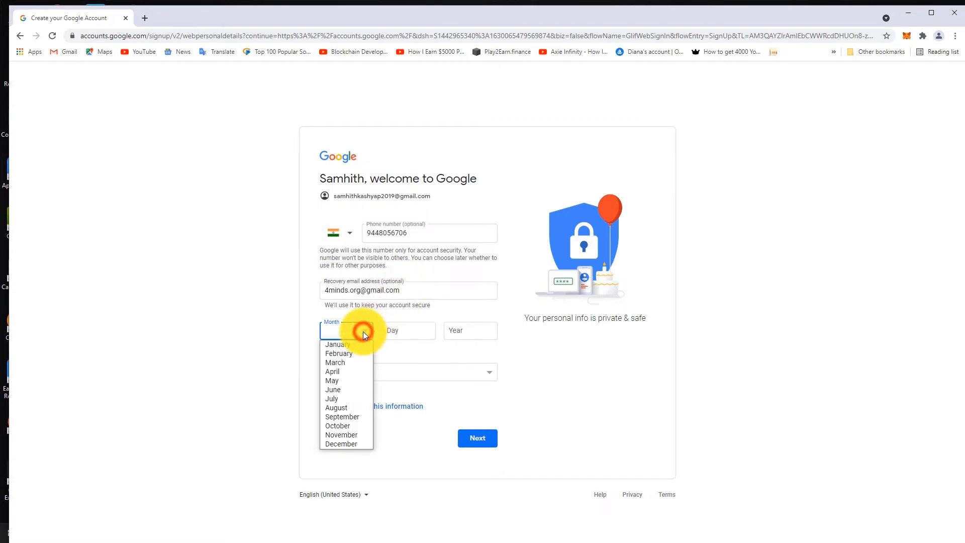
click(350, 444)
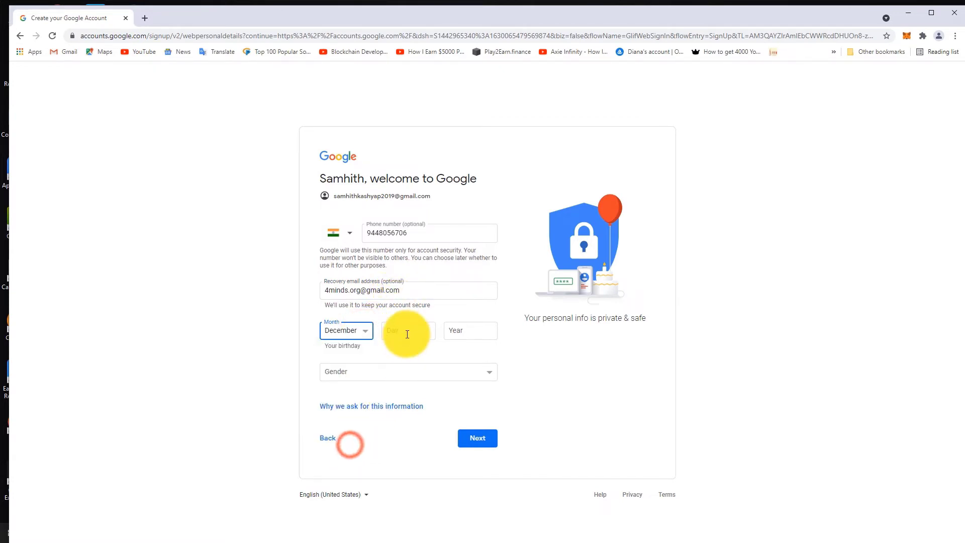
click(405, 332)
text(11)
click(470, 332)
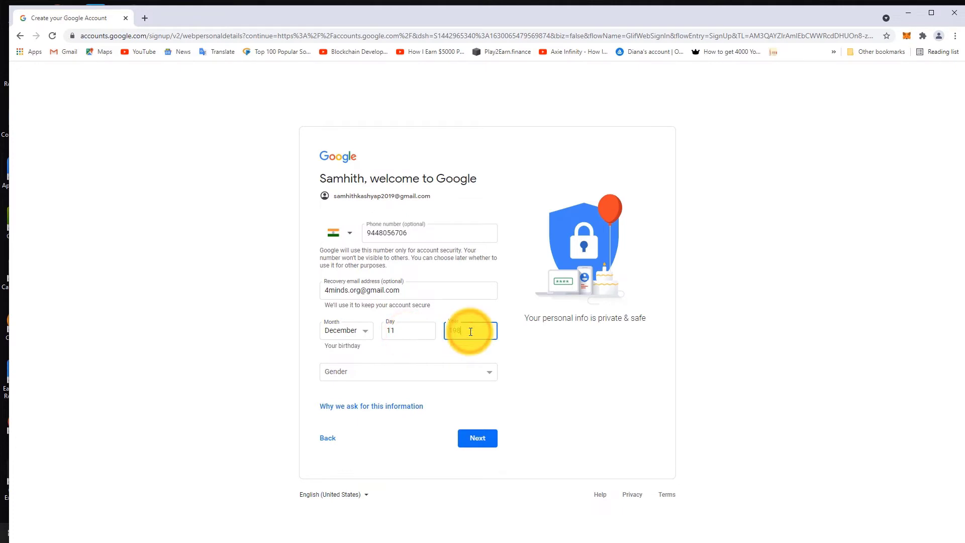
click(442, 366)
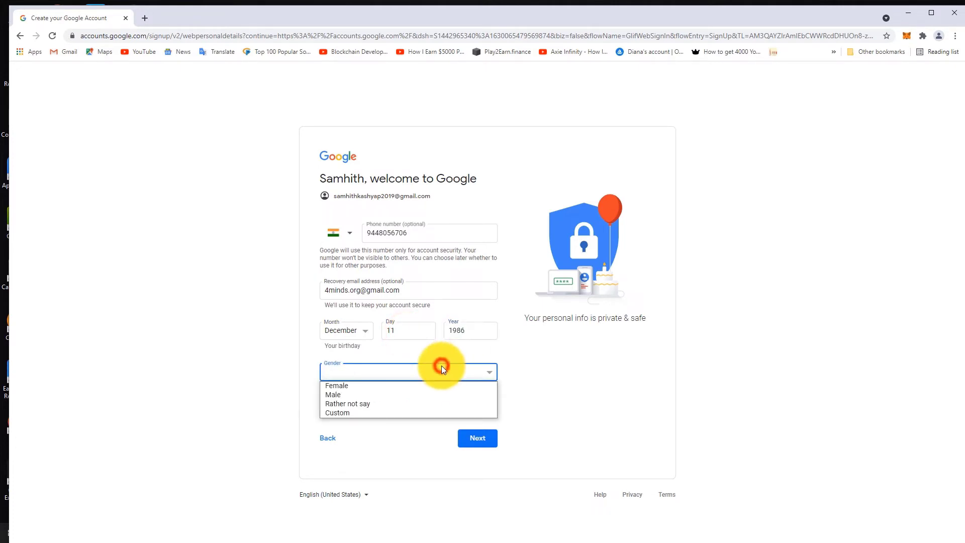
click(423, 398)
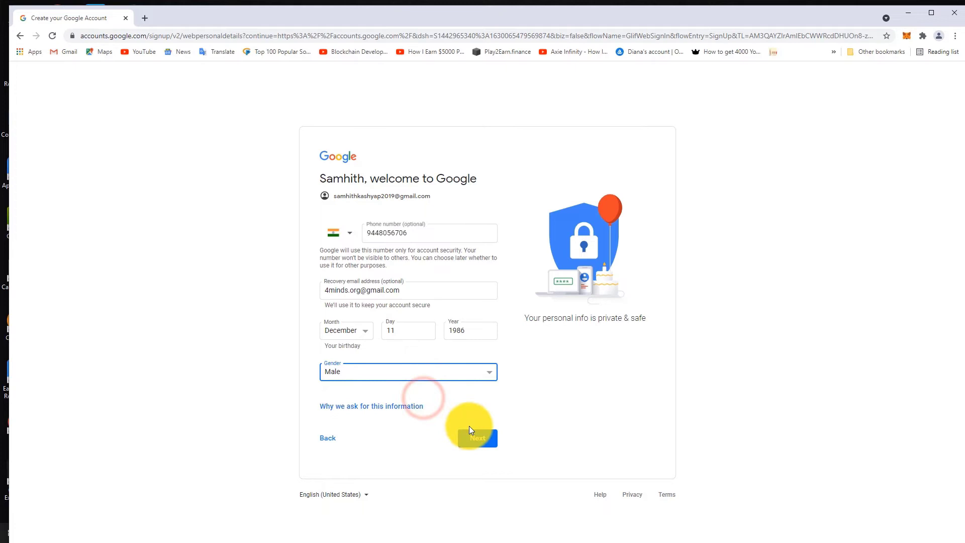
click(478, 440)
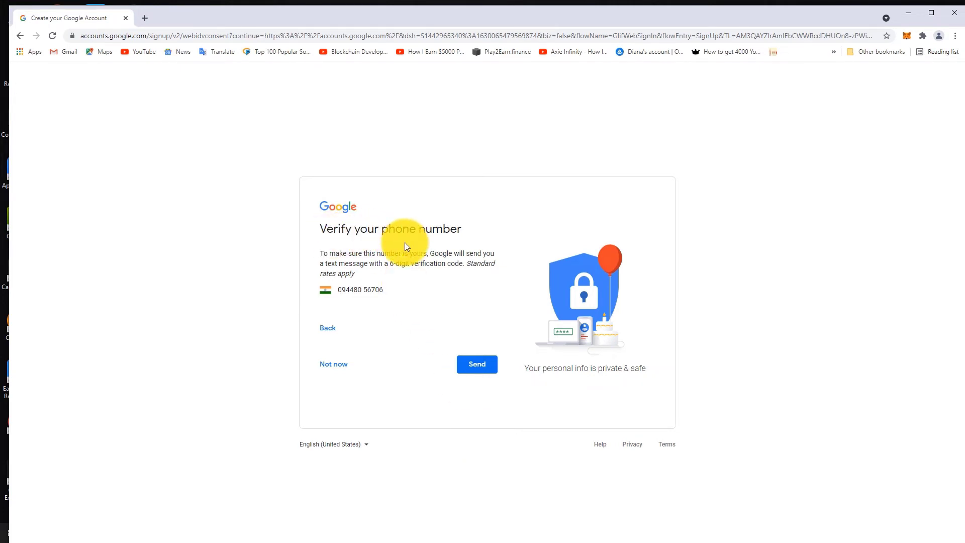
click(479, 365)
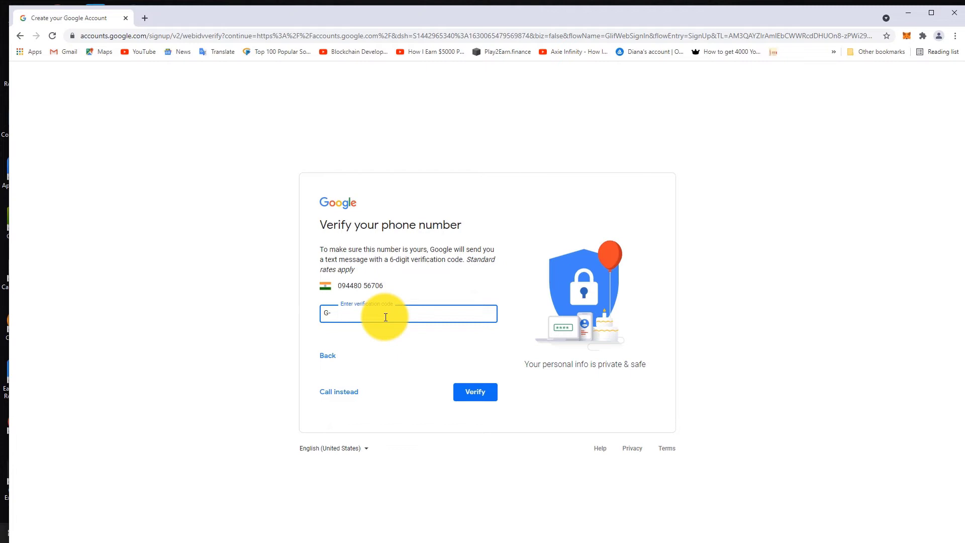
click(477, 393)
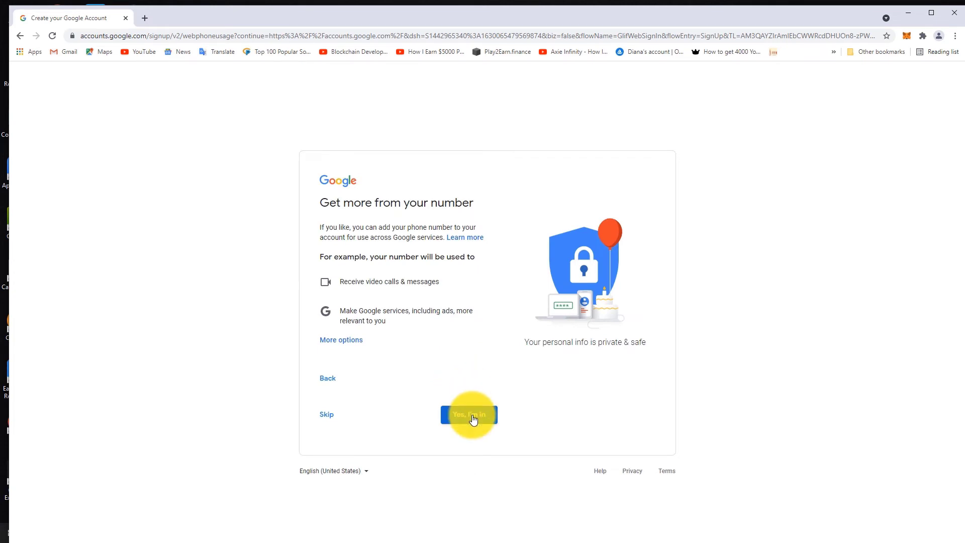
- Agree to add the number to the account and accept Google's Privacy and Terms
click(474, 420)
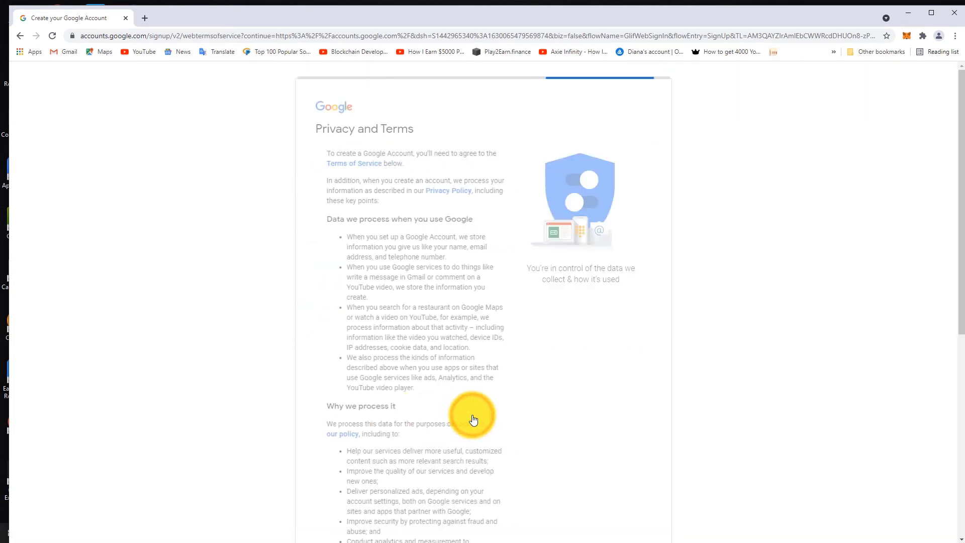
scroll(473, 419, down, 5)
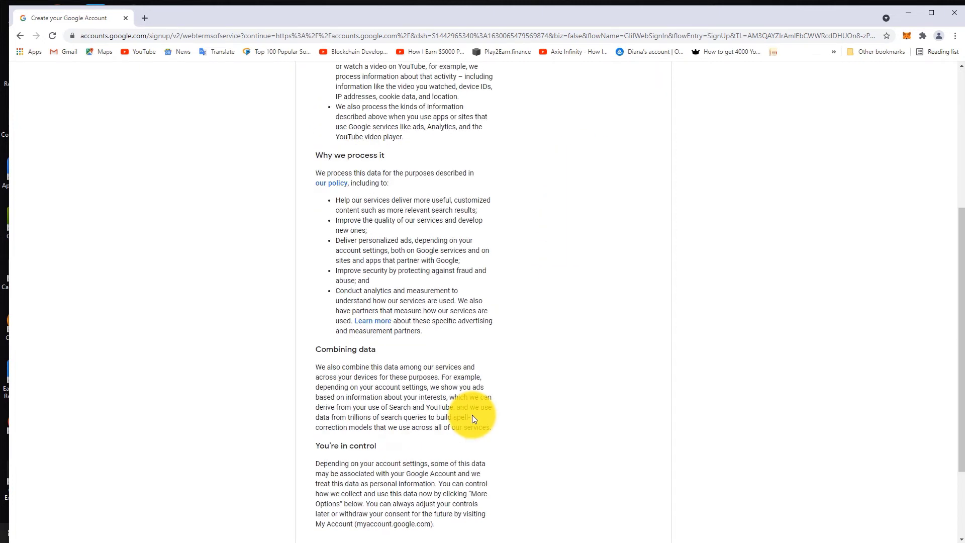
scroll(473, 419, down, 2)
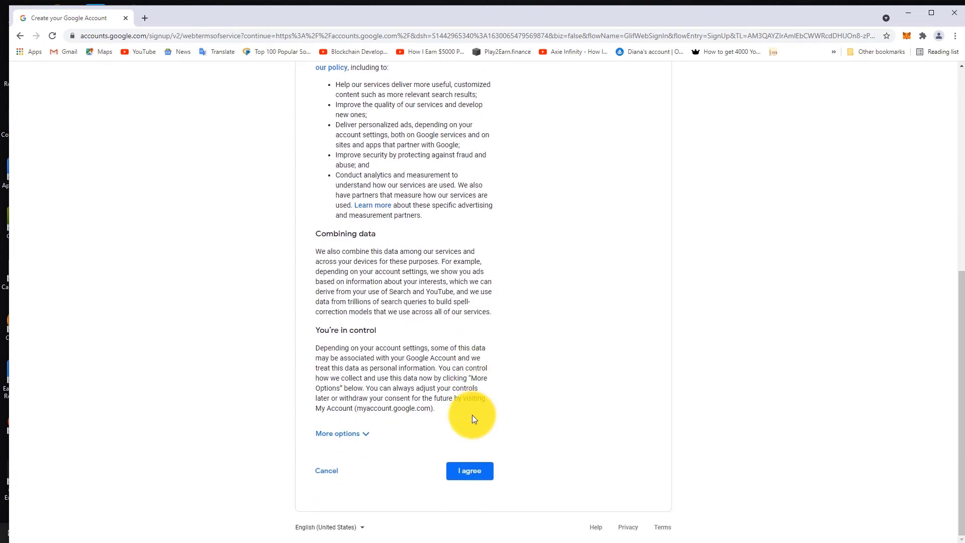
click(472, 473)
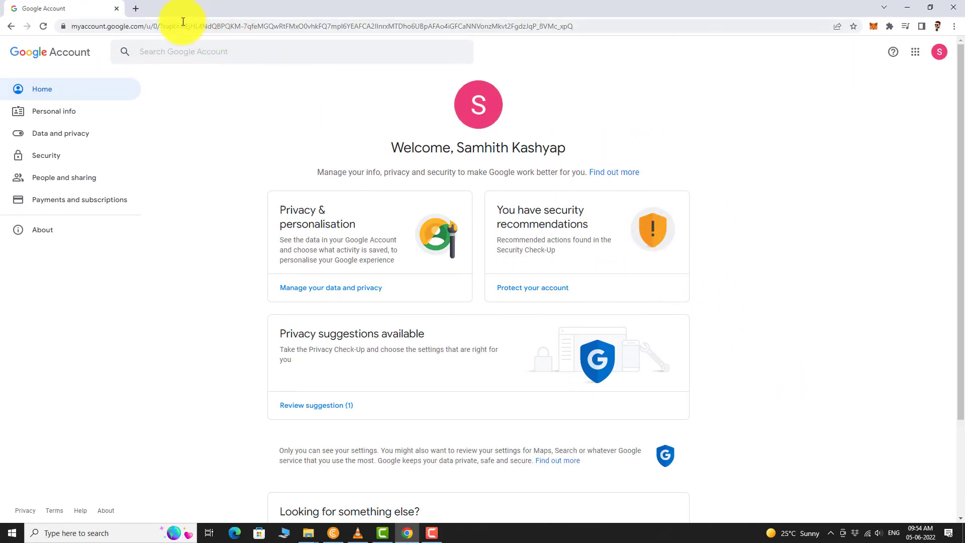
- Load YouTube in a new tab and start creating a channel from the avatar menu
click(137, 9)
text(youtube.com)
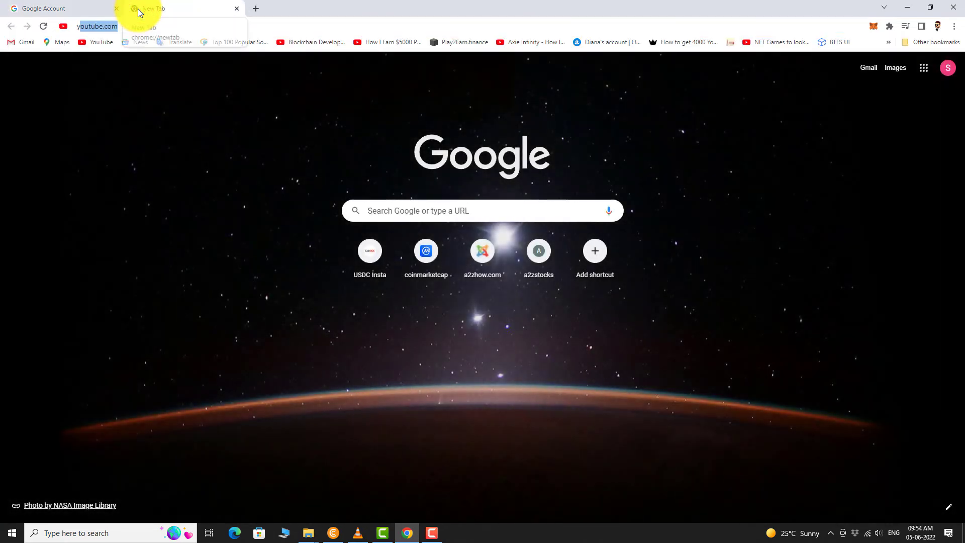
key(Return)
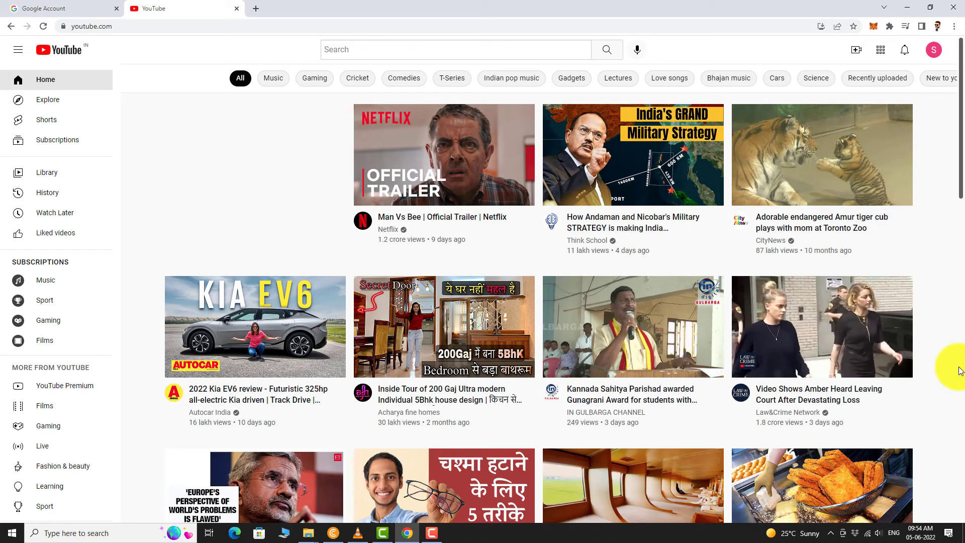
click(934, 50)
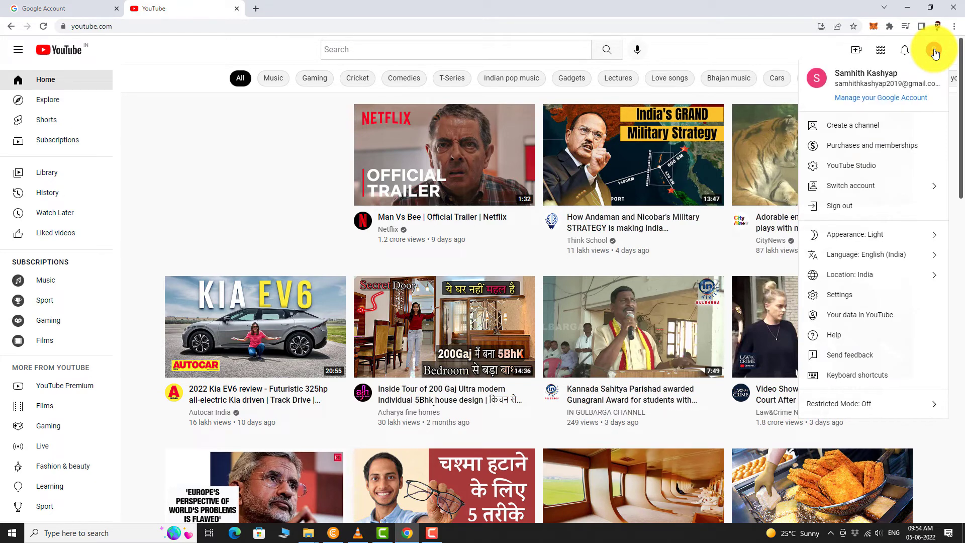
click(860, 127)
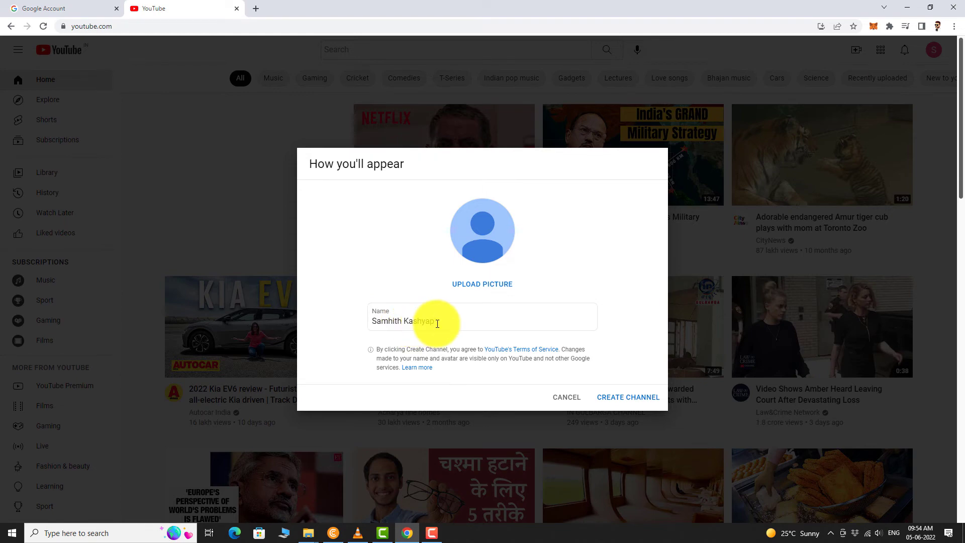
- Upload Capture.PNG as the channel picture and crop it tightly around the cartoon face
click(477, 287)
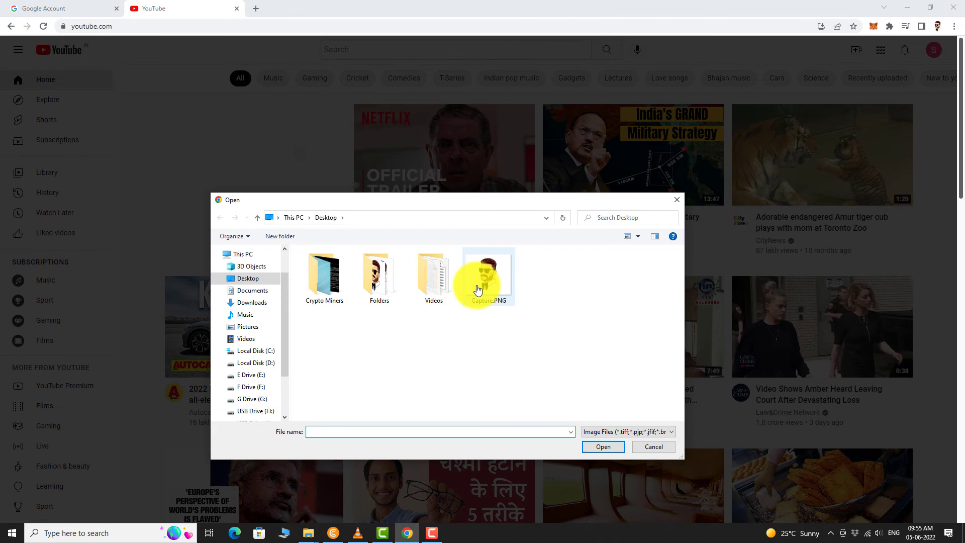
click(492, 276)
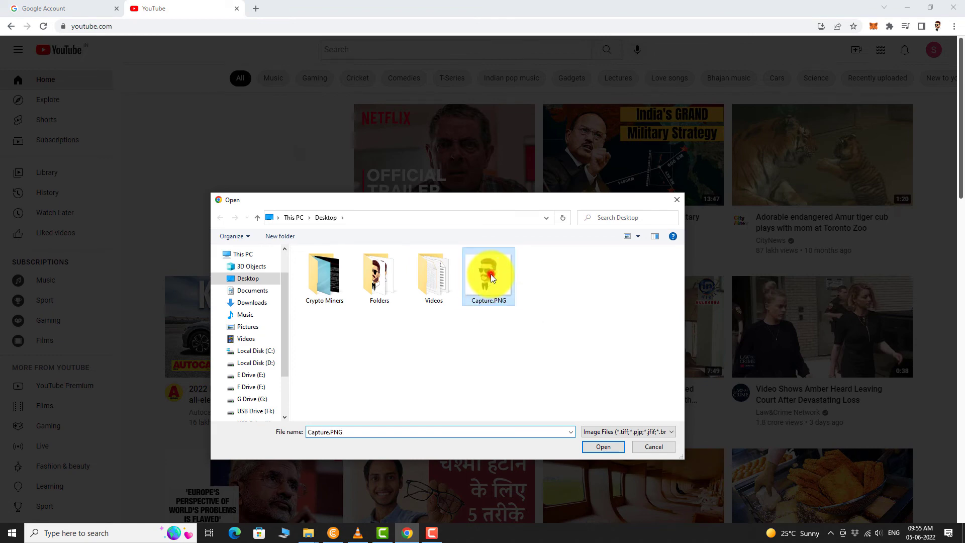
click(603, 447)
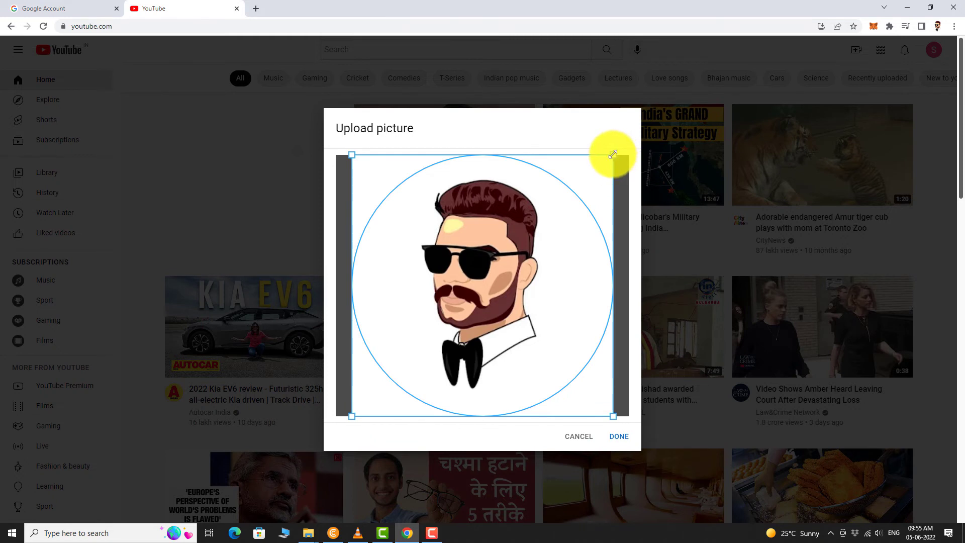
drag(616, 156, 610, 161)
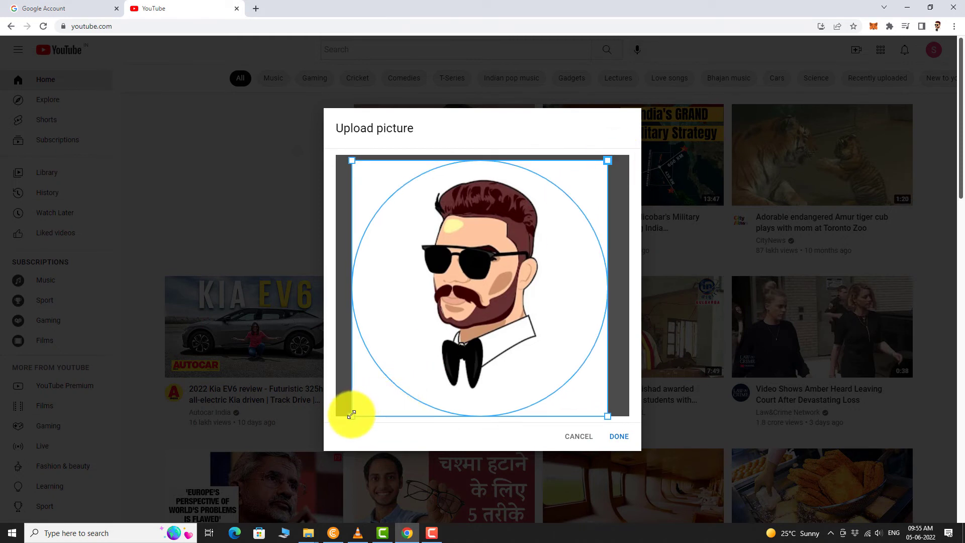
drag(352, 415, 365, 402)
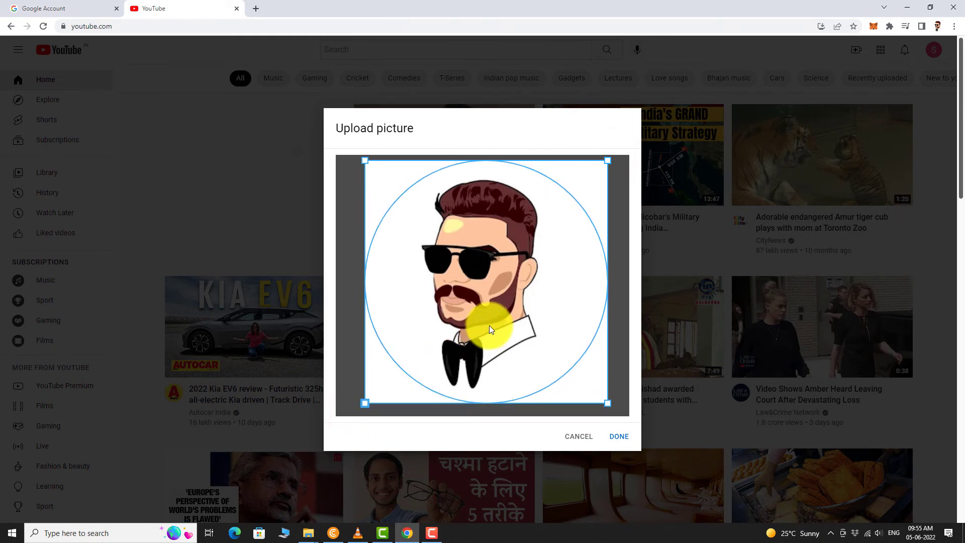
drag(490, 324, 488, 329)
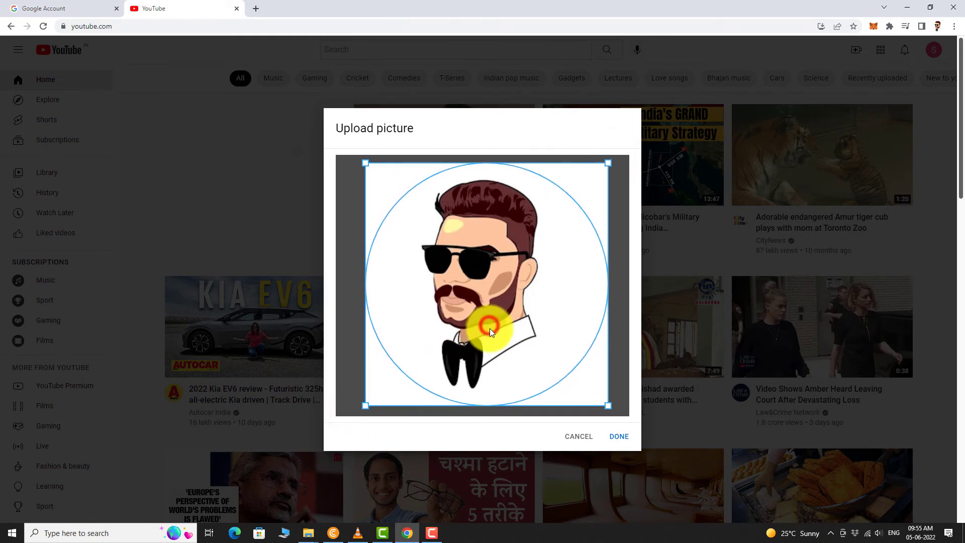
click(619, 434)
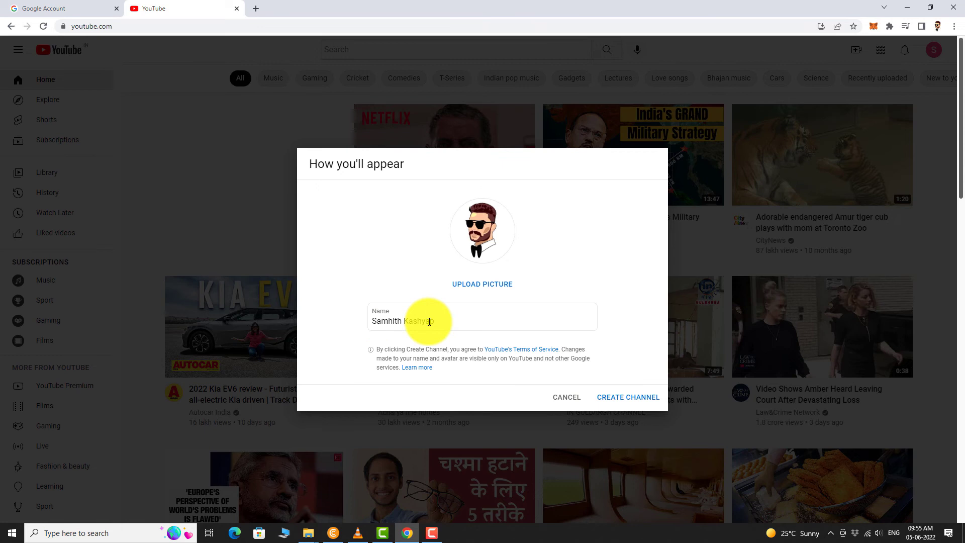
- Rename the channel to 'Samhith Kashyap MS' and create it
click(455, 321)
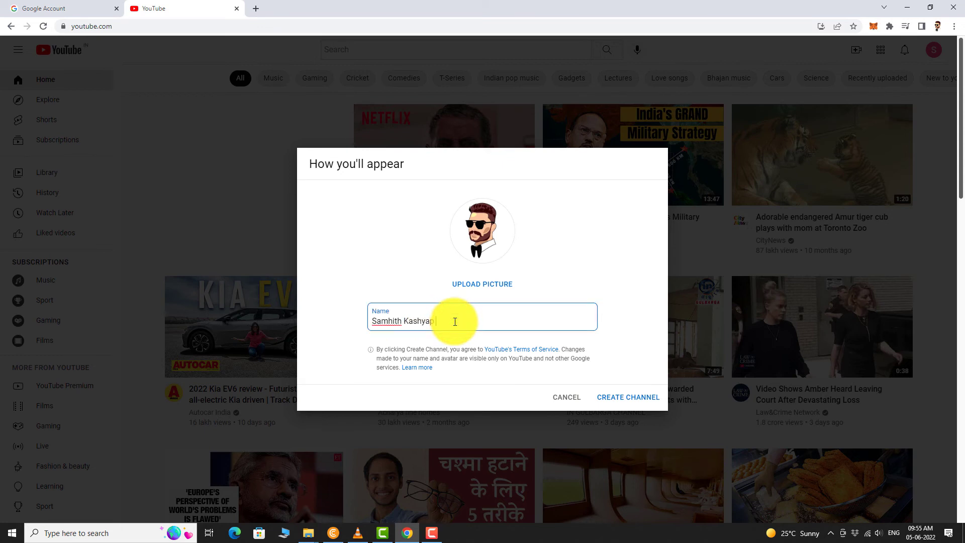
text(MS)
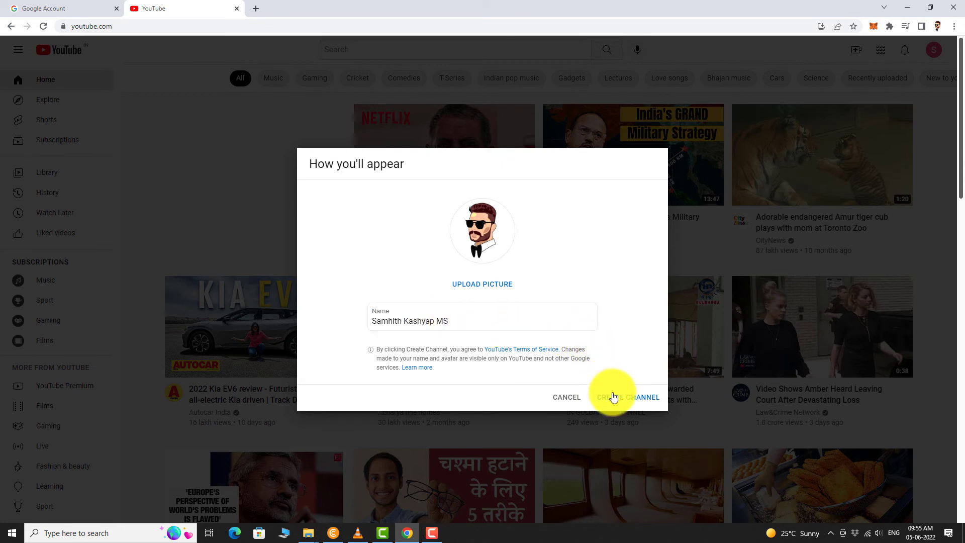
click(617, 398)
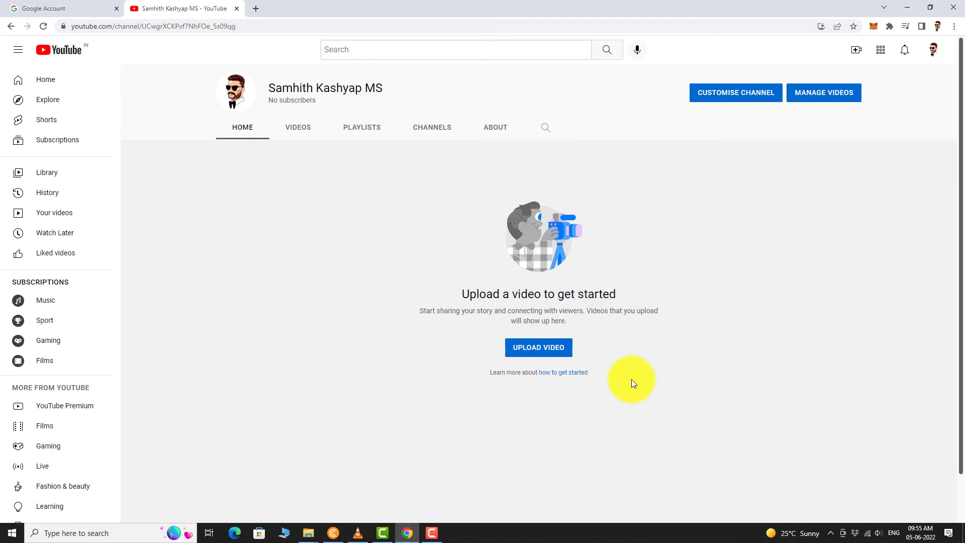
- Check the channel's About page, then go to YouTube Studio from the avatar menu
click(498, 128)
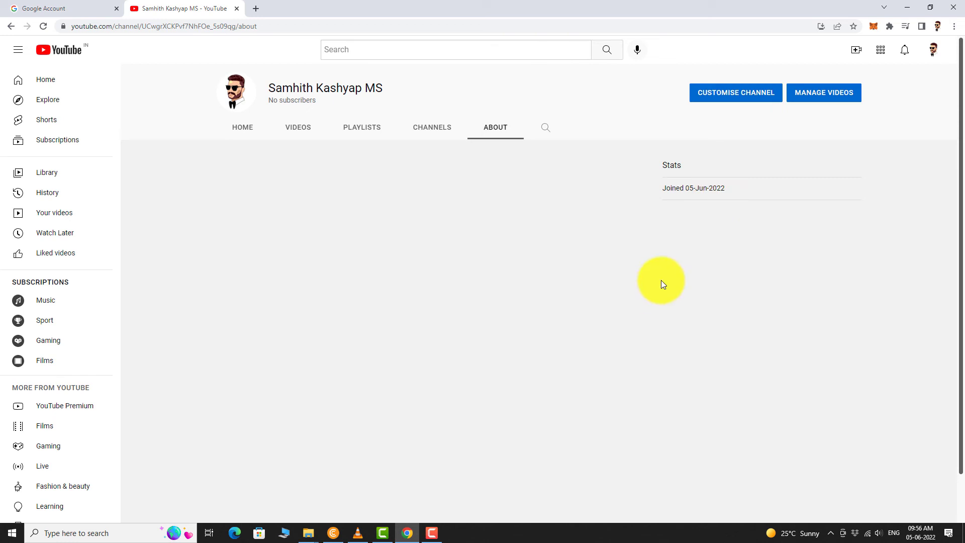
click(933, 49)
click(873, 157)
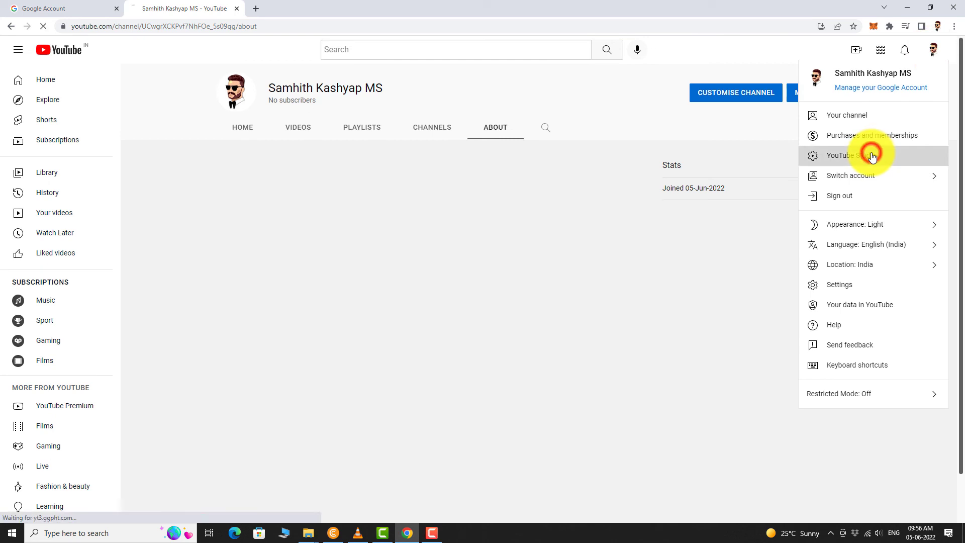